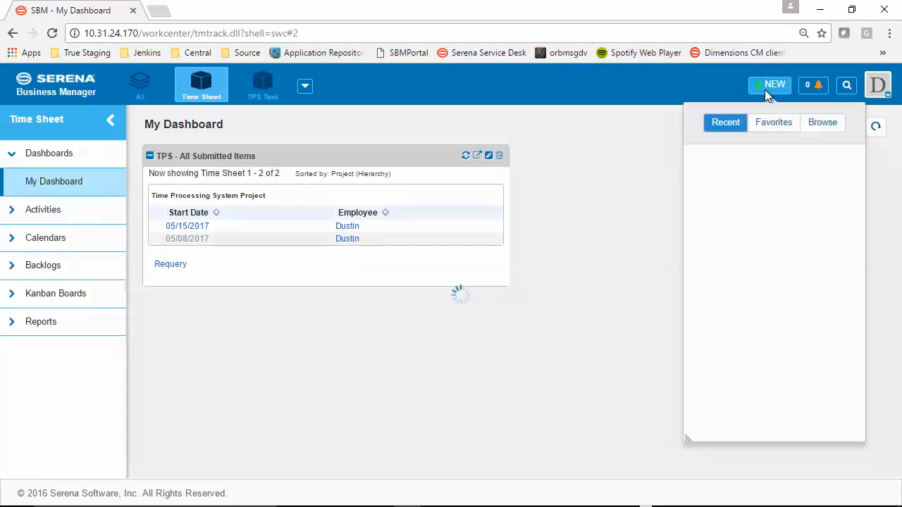
Start a timecard in Time Processing System Project for the week starting 05/15/2017 and open the existing timecard for that week instead
{"action": "left_click", "coordinate": [772, 187]}
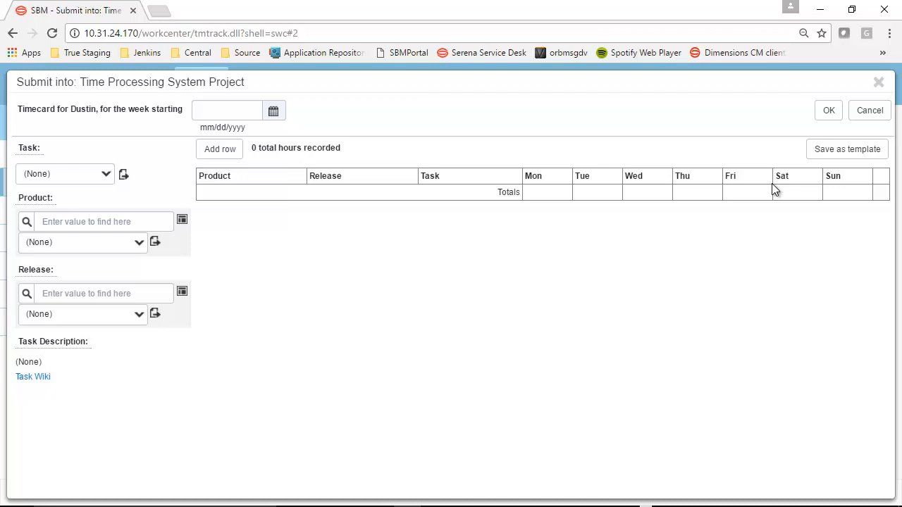
{"action": "left_click", "coordinate": [275, 114]}
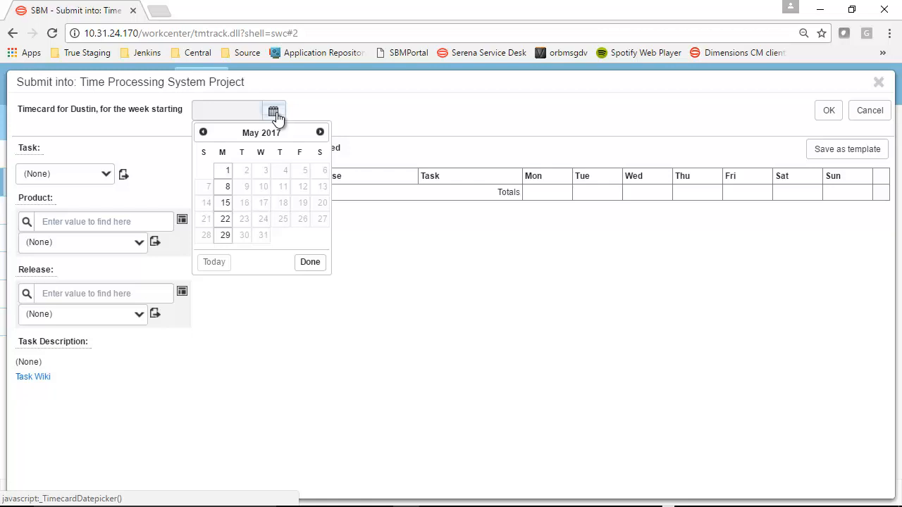
{"action": "left_click", "coordinate": [223, 203]}
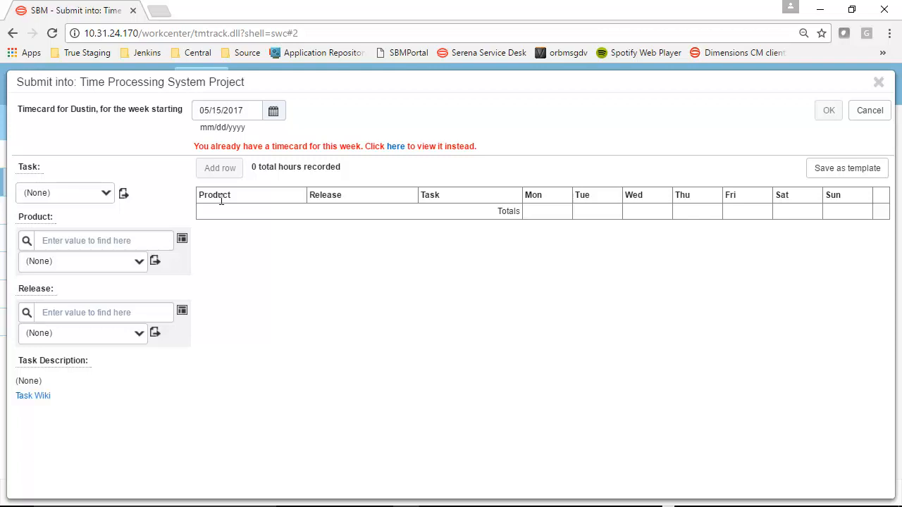
{"action": "left_click", "coordinate": [394, 148]}
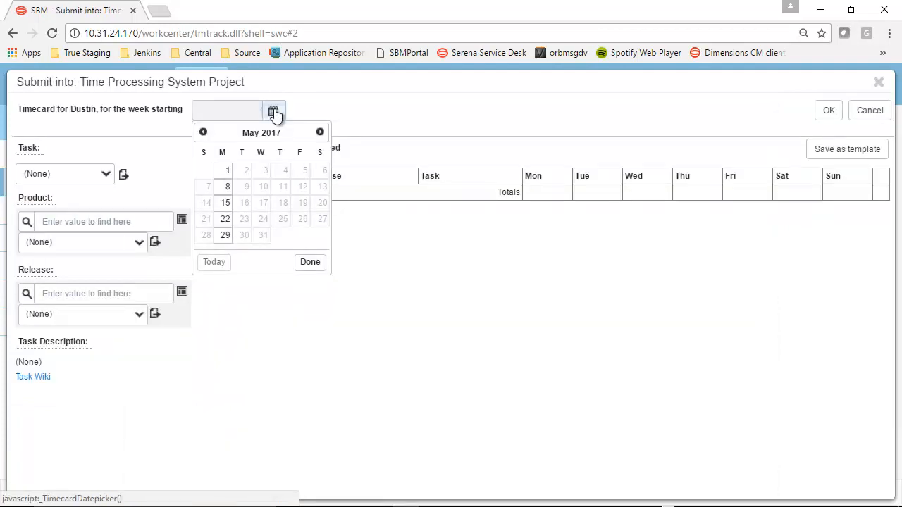
Set the new timecard's week start to 05/22/2017 and add a Regular Hours row with Product 1 and Release 1 selected
{"action": "left_click", "coordinate": [225, 218]}
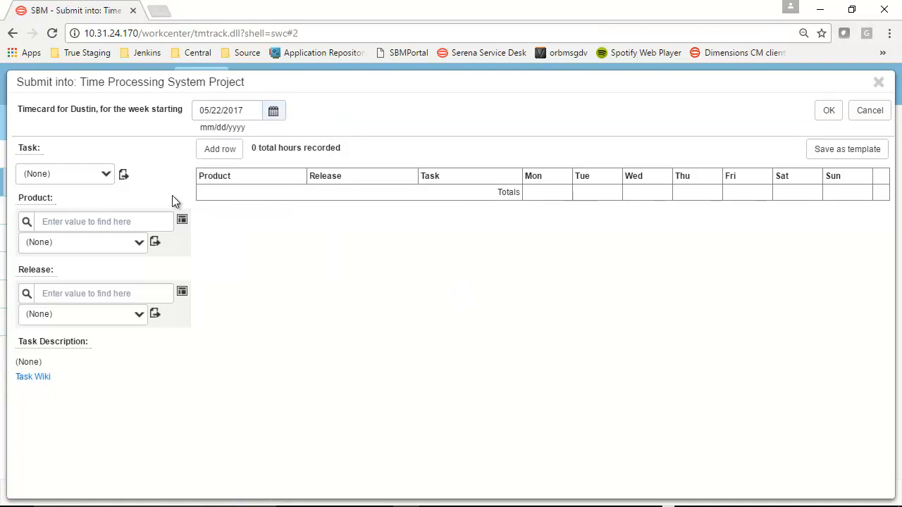
{"action": "left_click", "coordinate": [104, 176]}
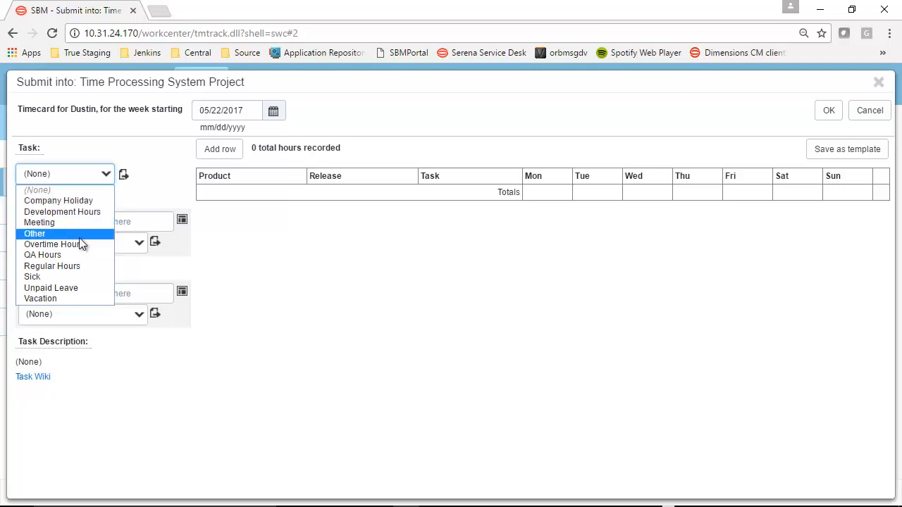
{"action": "left_click", "coordinate": [70, 264]}
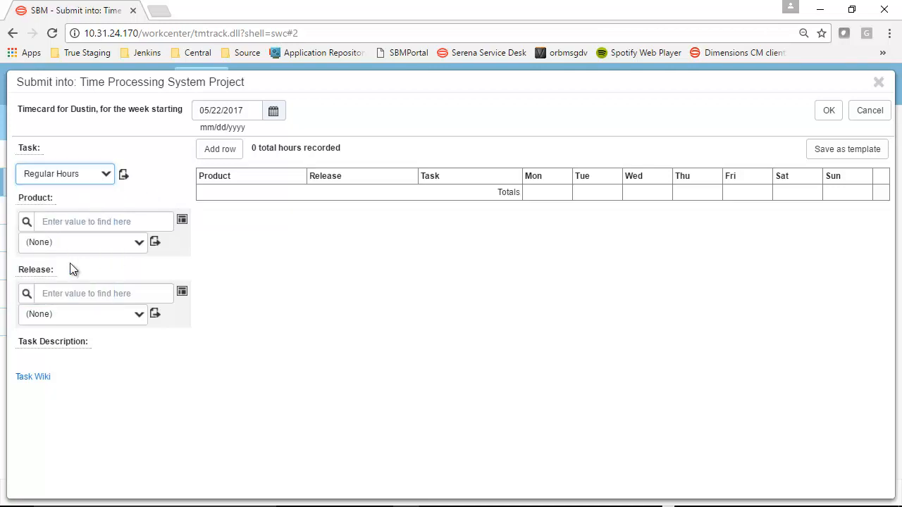
{"action": "left_click", "coordinate": [219, 152]}
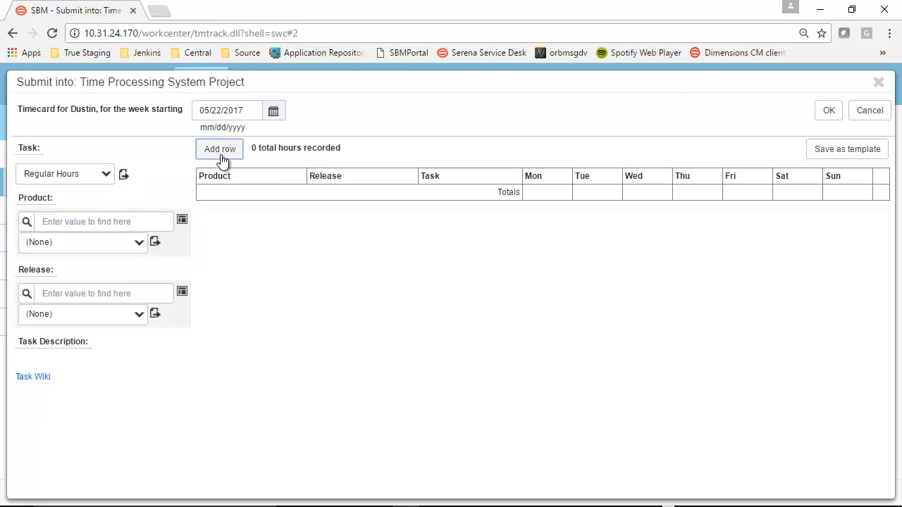
{"action": "left_click", "coordinate": [26, 222]}
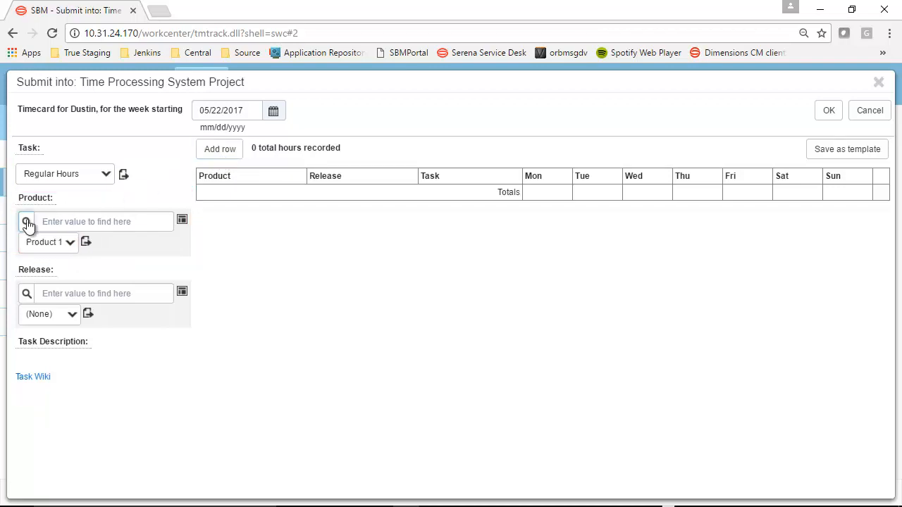
{"action": "left_click", "coordinate": [26, 293]}
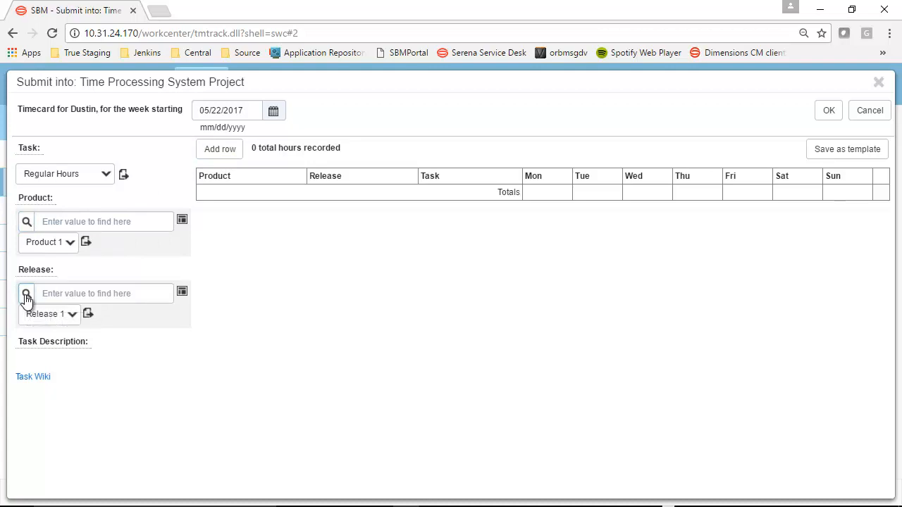
{"action": "left_click", "coordinate": [223, 154]}
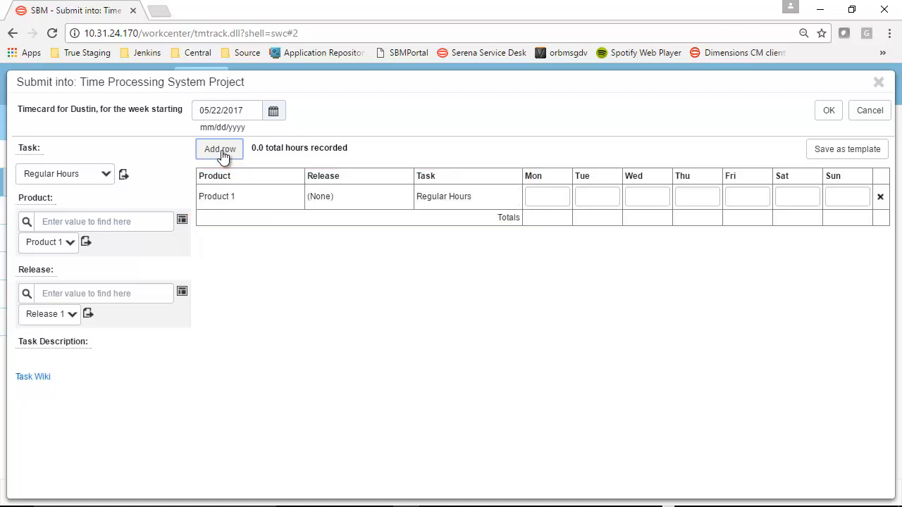
Enter 1, 2, 3, 4 and 5 hours for Monday through Friday in the Regular Hours row
{"action": "left_click", "coordinate": [545, 200]}
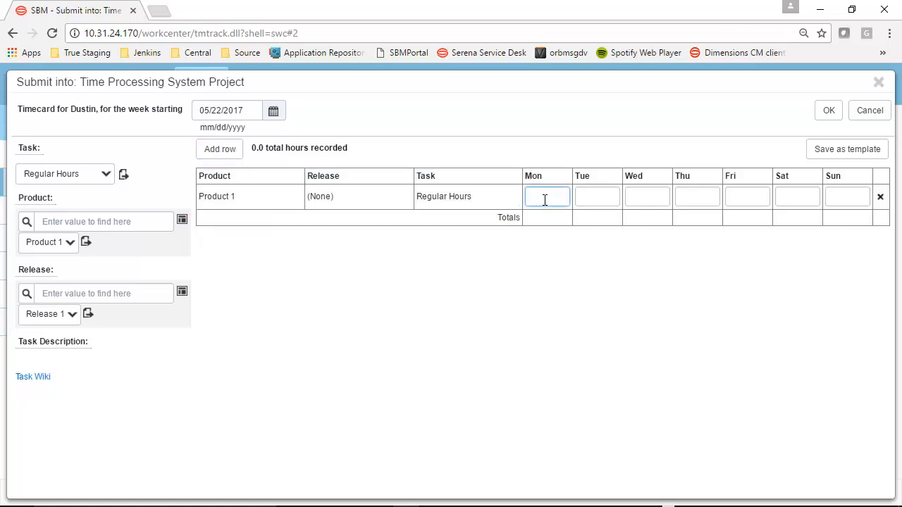
{"action": "key", "text": "Tab"}
{"action": "key", "text": "Tab"}
{"action": "type", "text": "3"}
{"action": "key", "text": "Tab"}
{"action": "type", "text": "4"}
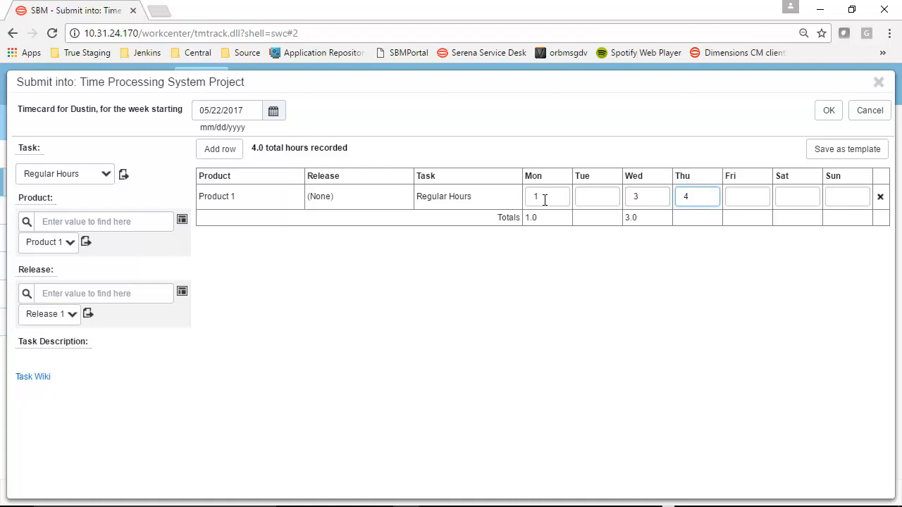
{"action": "left_click", "coordinate": [604, 196]}
{"action": "type", "text": "2"}
{"action": "left_click", "coordinate": [735, 196]}
{"action": "type", "text": "5"}
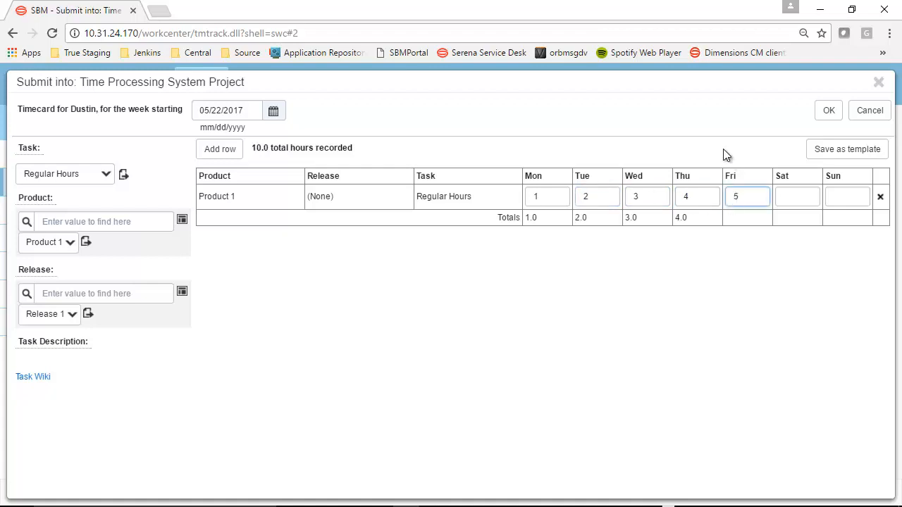
Set the Regular Hours row to 8 hours for each day from Monday through Friday
{"action": "left_click_drag", "start_coordinate": [547, 196], "coordinate": [517, 192]}
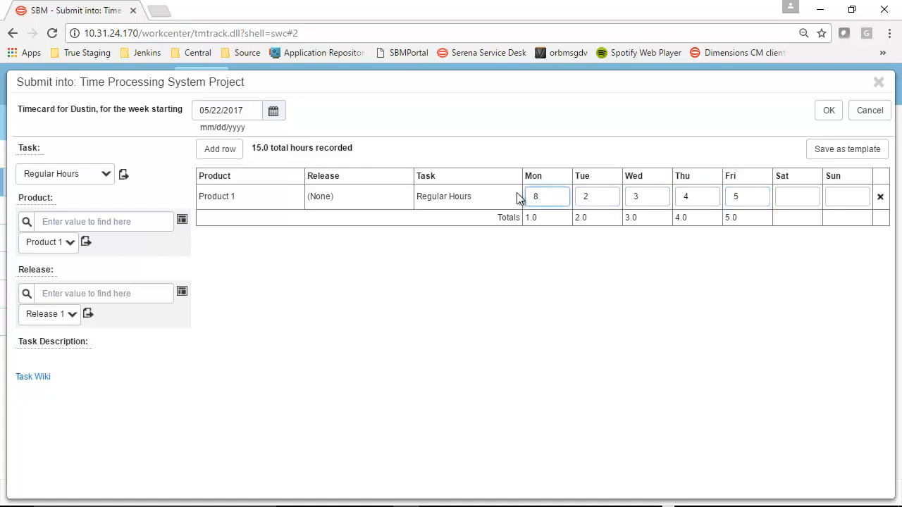
{"action": "type", "text": "8"}
{"action": "key", "text": "Tab"}
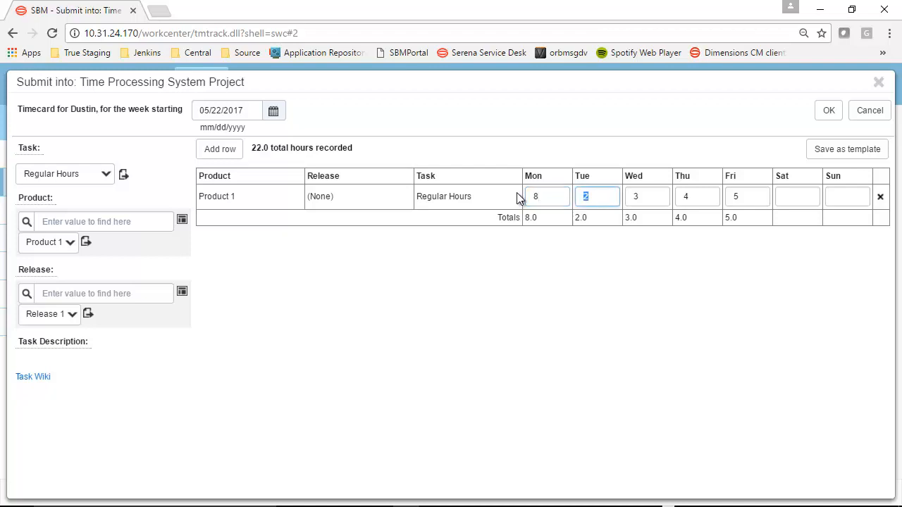
{"action": "type", "text": "8"}
{"action": "key", "text": "Tab"}
{"action": "type", "text": "8"}
{"action": "key", "text": "Tab"}
{"action": "type", "text": "8"}
{"action": "key", "text": "Tab"}
{"action": "type", "text": "8"}
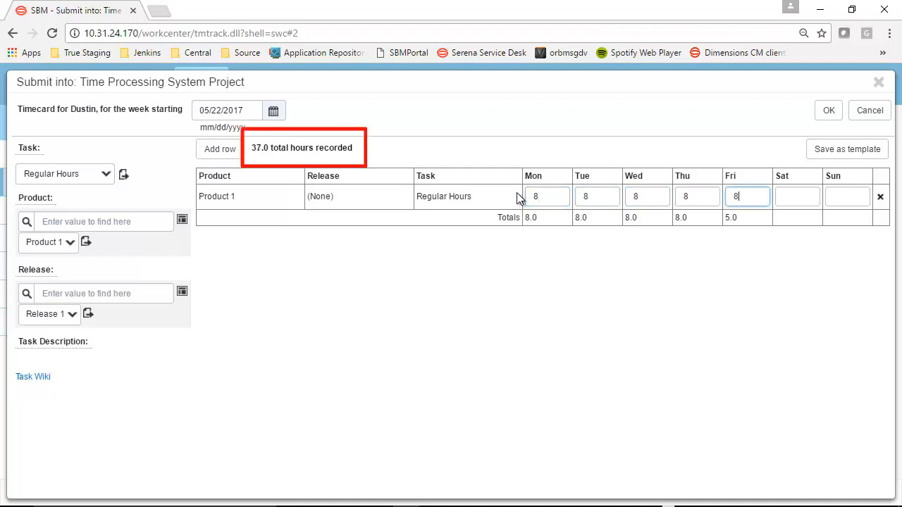
{"action": "key", "text": "Tab"}
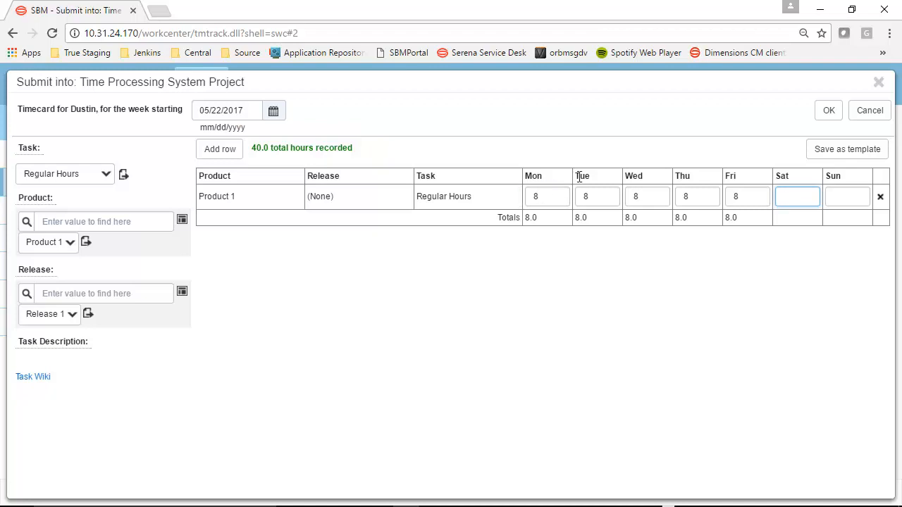
Save the current timecard rows as a template and cancel the timecard submission
{"action": "left_click", "coordinate": [816, 152]}
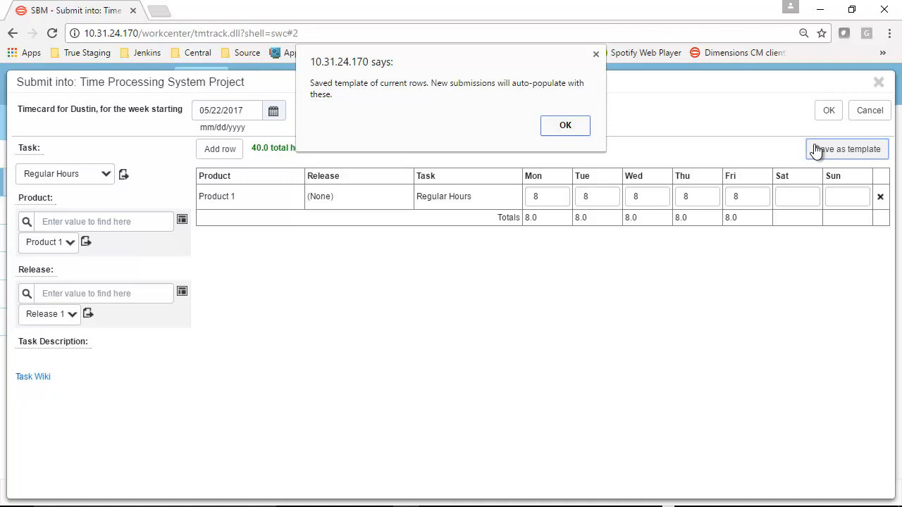
{"action": "left_click", "coordinate": [565, 126]}
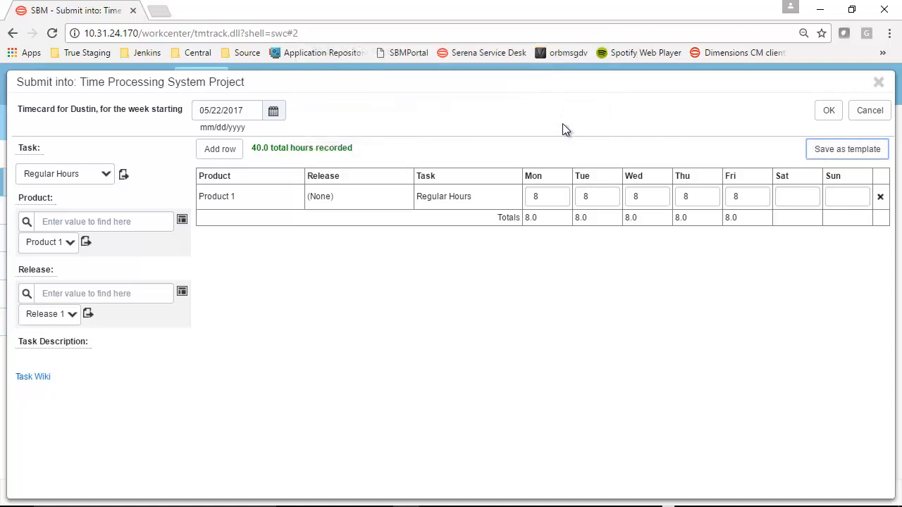
{"action": "left_click", "coordinate": [866, 112]}
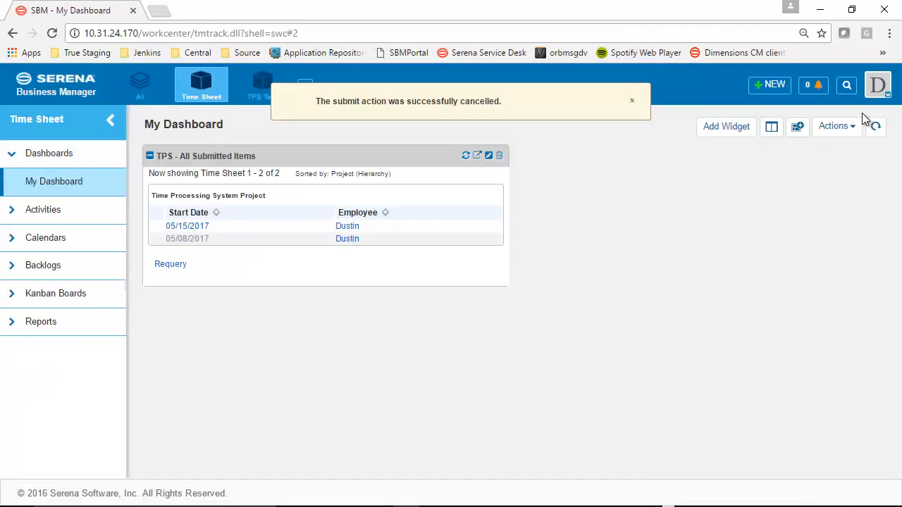
Start another timecard in Time Processing System Project for the week starting 05/22/2017
{"action": "left_click", "coordinate": [771, 88]}
{"action": "left_click", "coordinate": [767, 180]}
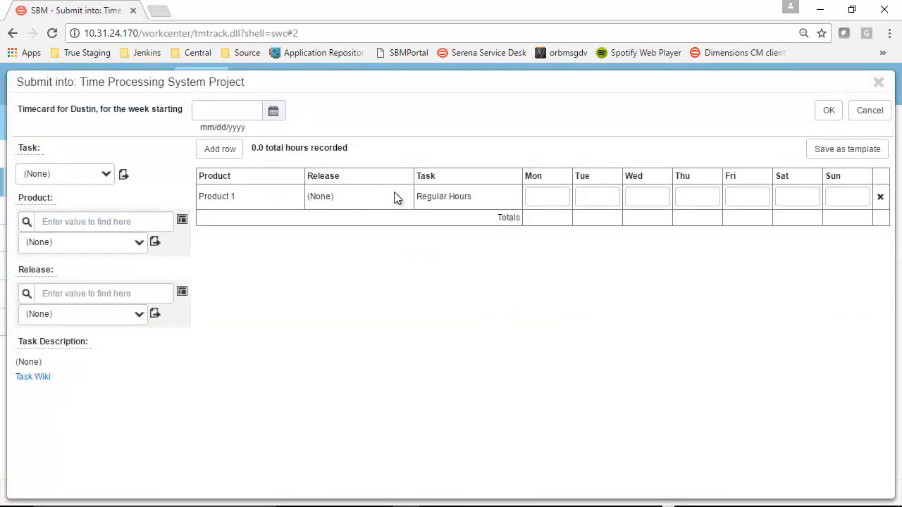
{"action": "left_click", "coordinate": [274, 112]}
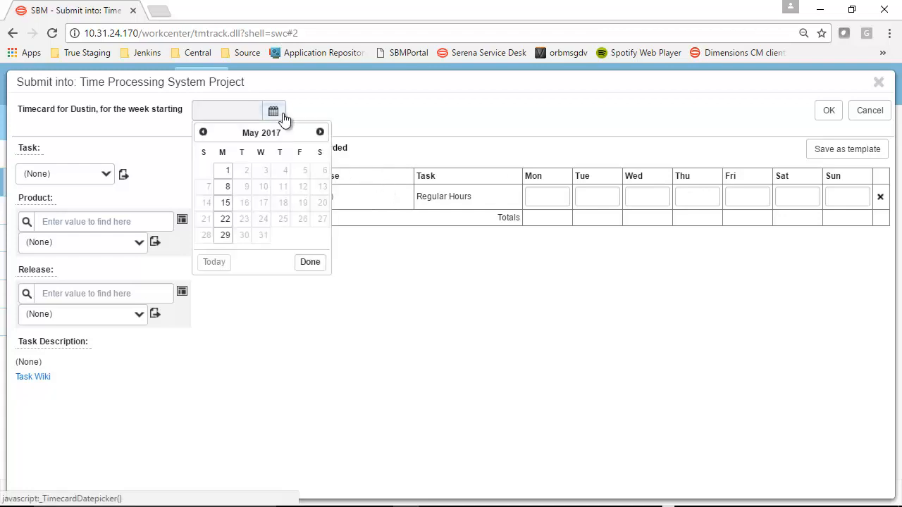
{"action": "left_click", "coordinate": [226, 219]}
Enter 8 hours for each weekday in the templated Regular Hours row and submit the timecard
{"action": "left_click", "coordinate": [530, 197]}
{"action": "type", "text": "8\t8\t8\t8\t8"}
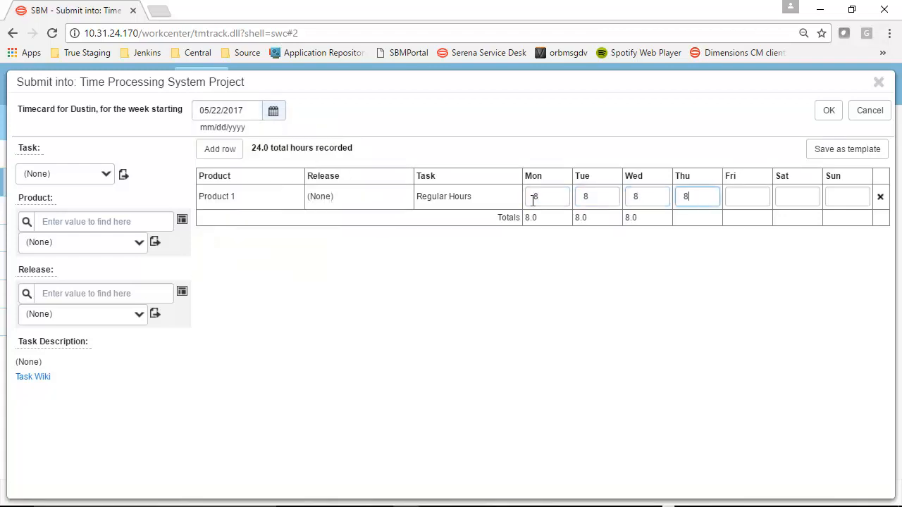
{"action": "left_click", "coordinate": [829, 110]}
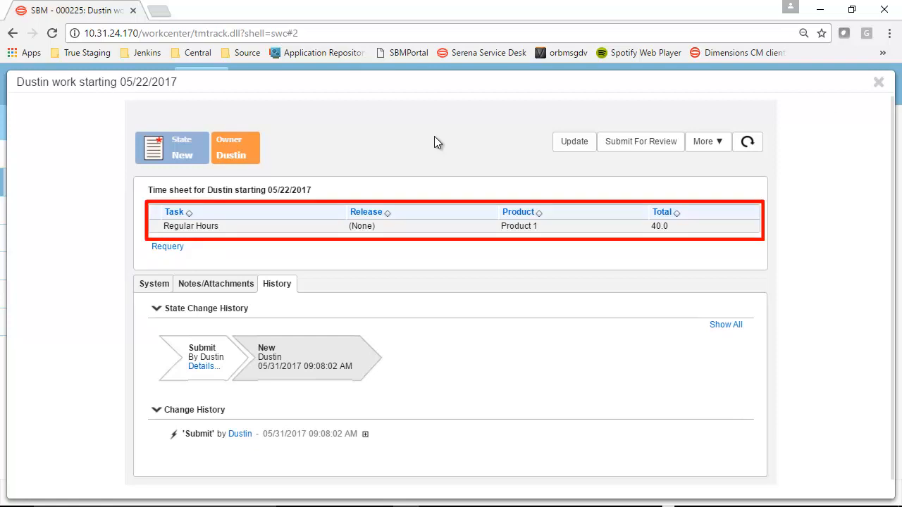
Examine the time sheet's system details with refreshed data, its notes and attachments, and its change history
{"action": "left_click", "coordinate": [158, 286]}
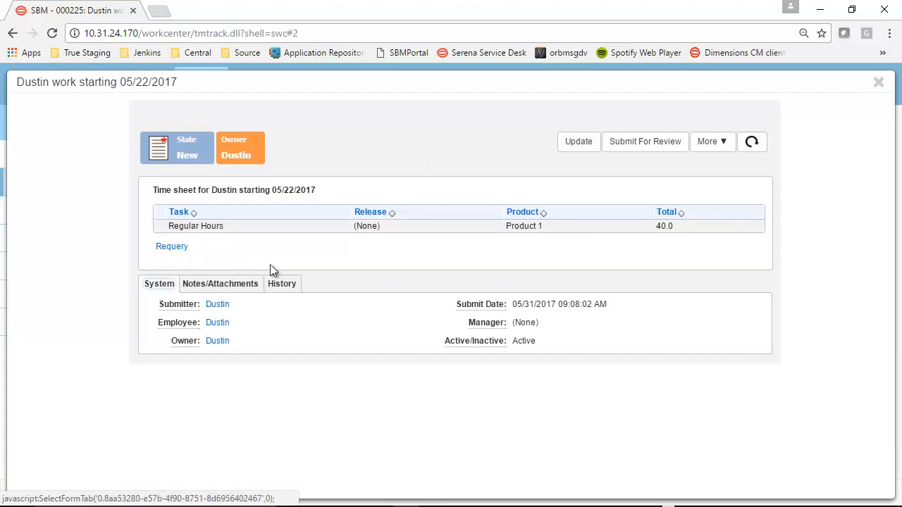
{"action": "left_click", "coordinate": [752, 145]}
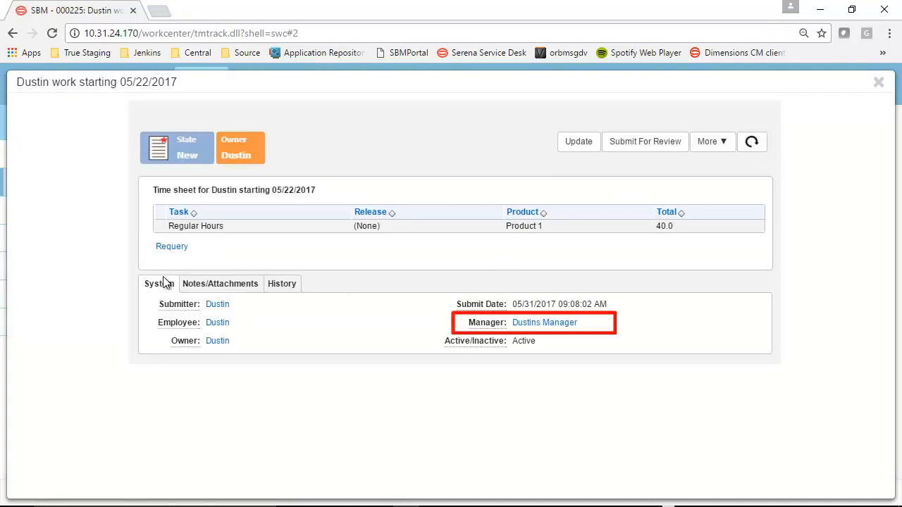
{"action": "left_click", "coordinate": [209, 286]}
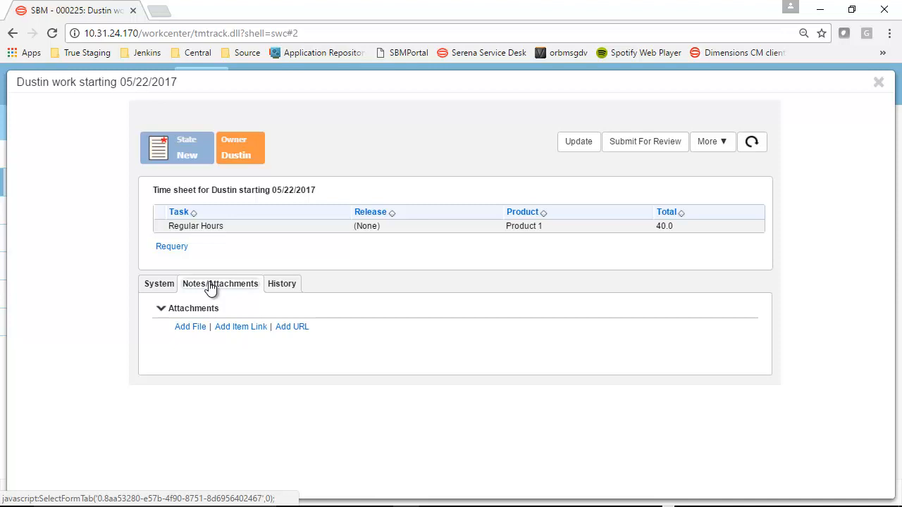
{"action": "left_click", "coordinate": [282, 284]}
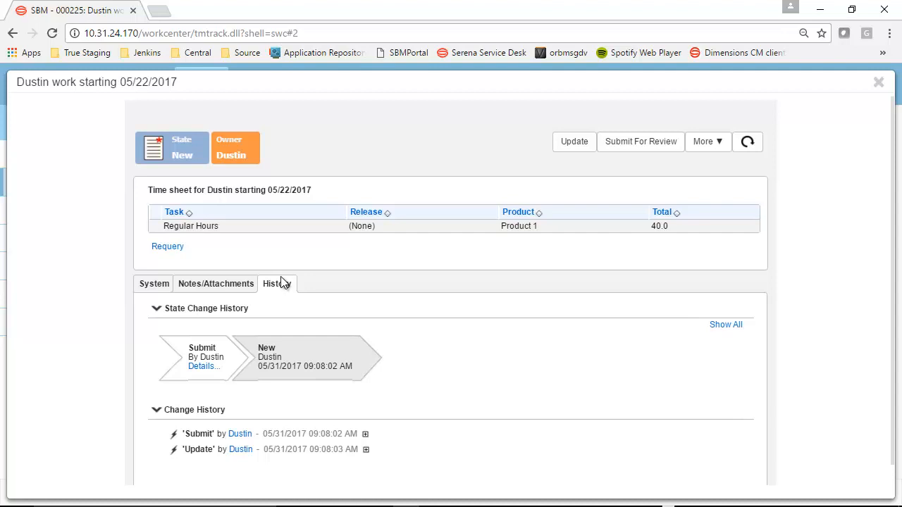
Submit the 05/22/2017 time sheet for the assigned manager's review and approve it from the manager's activity list
{"action": "left_click", "coordinate": [631, 153]}
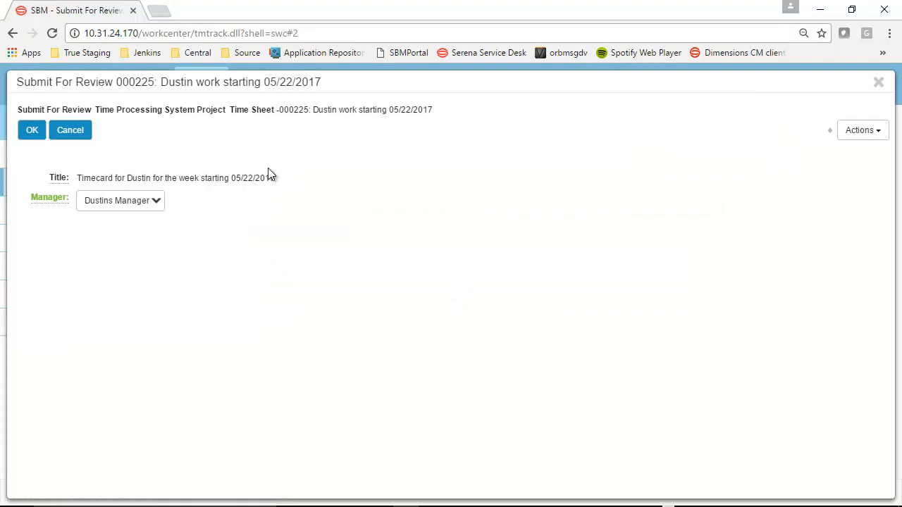
{"action": "left_click", "coordinate": [32, 131]}
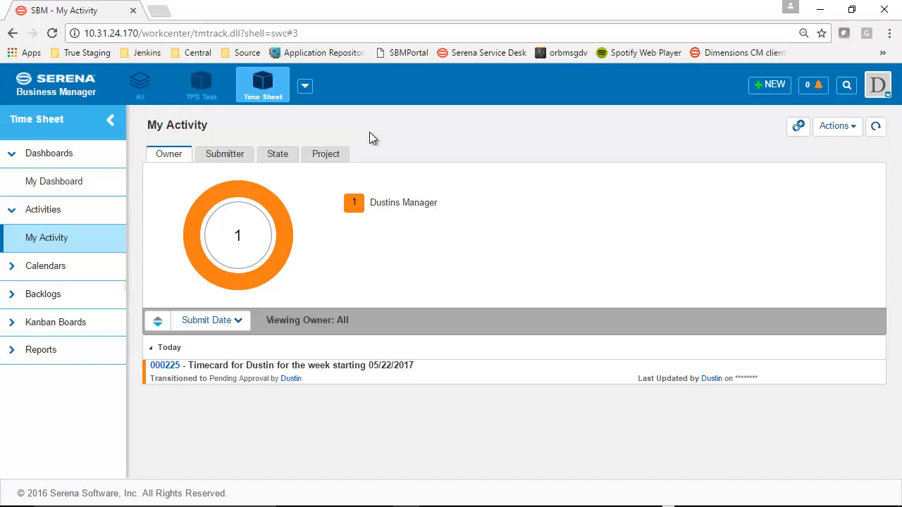
{"action": "left_click", "coordinate": [332, 366]}
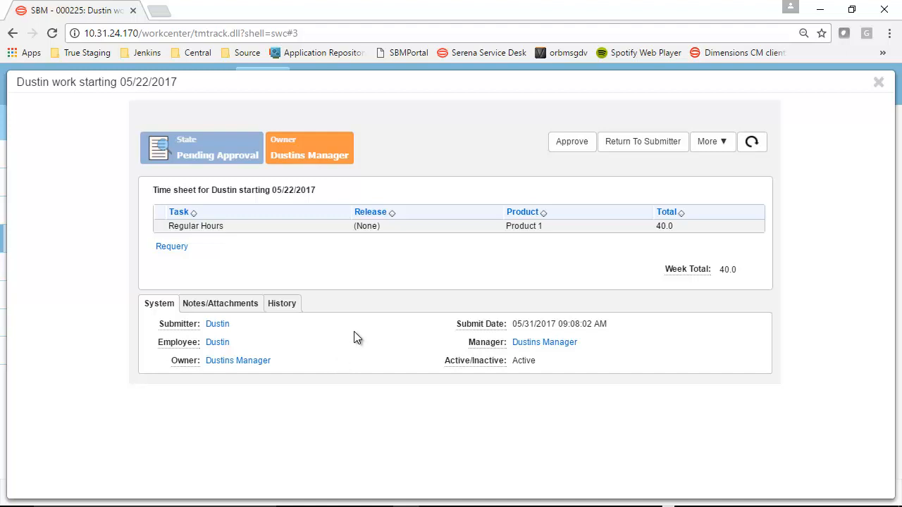
{"action": "left_click", "coordinate": [562, 148]}
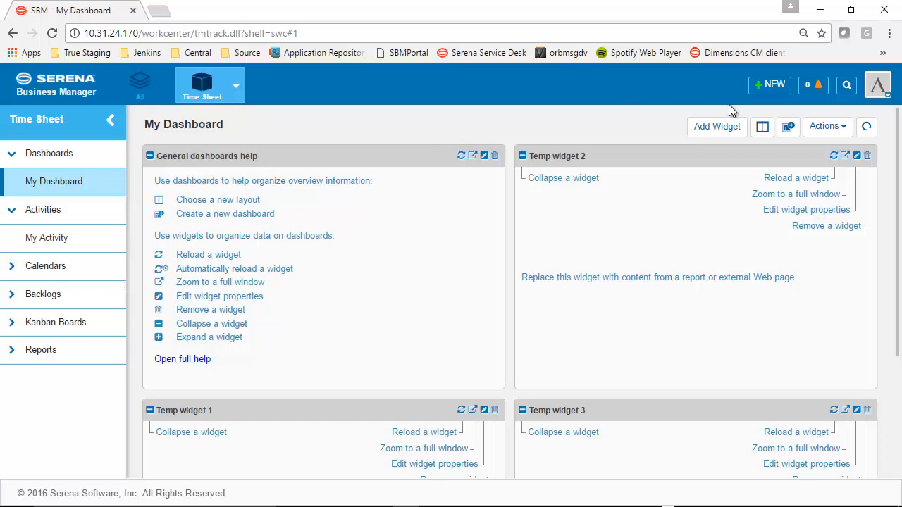
Start a new administrator timecard in Time Processing System Project for the week starting 05/08/2017
{"action": "left_click", "coordinate": [771, 84]}
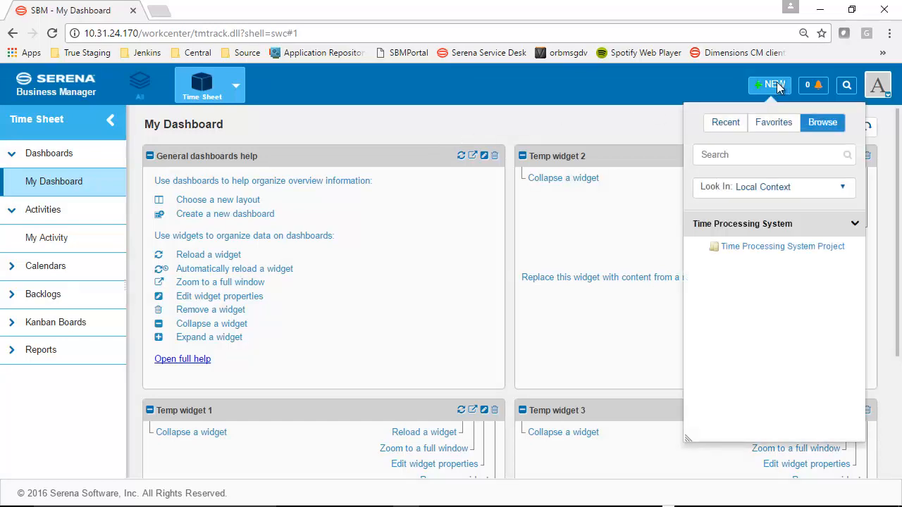
{"action": "left_click", "coordinate": [784, 249]}
{"action": "left_click", "coordinate": [302, 112]}
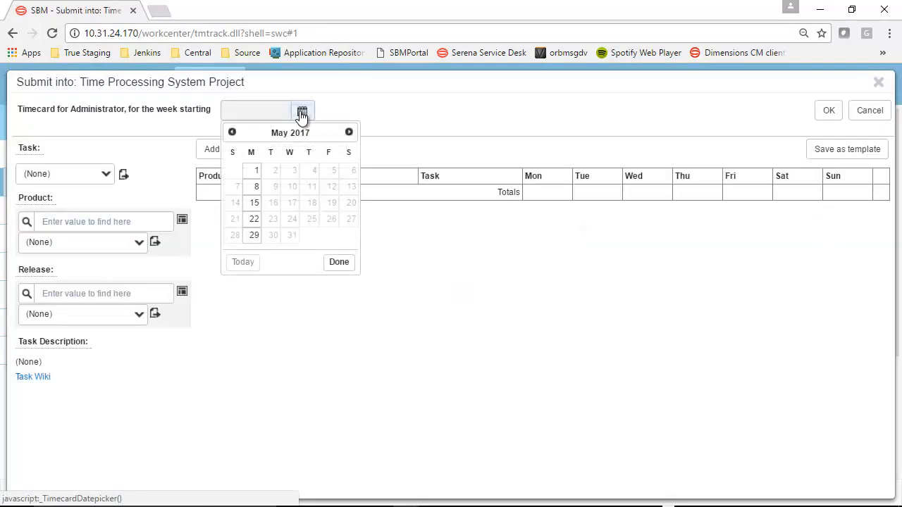
{"action": "left_click", "coordinate": [254, 188]}
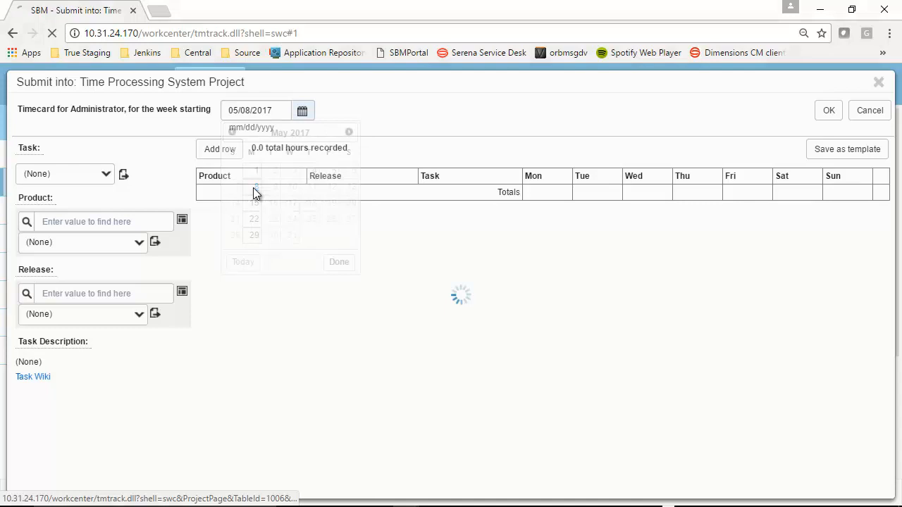
Add a row for the task Other, enter 1 hour for Monday, and submit the timecard
{"action": "left_click", "coordinate": [84, 184]}
{"action": "left_click", "coordinate": [42, 233]}
{"action": "left_click", "coordinate": [547, 197]}
{"action": "type", "text": "1"}
{"action": "left_click", "coordinate": [825, 110]}
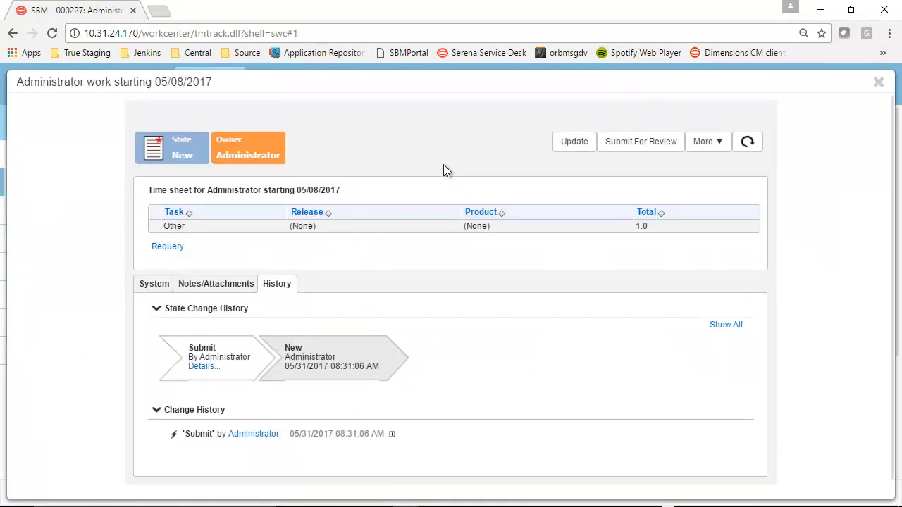
Run Admin Activate Flag on the time sheet with the flag set to Yes and reload the item to check its change history
{"action": "left_click", "coordinate": [709, 144]}
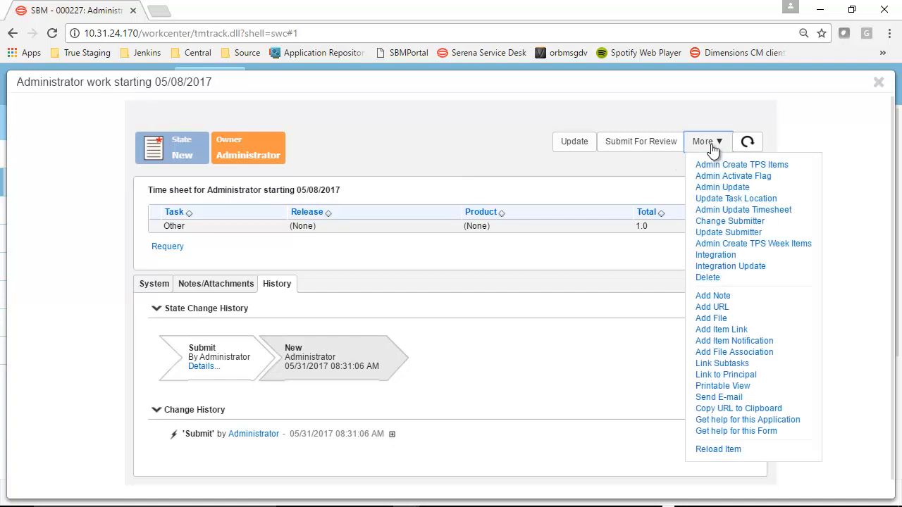
{"action": "left_click", "coordinate": [731, 180]}
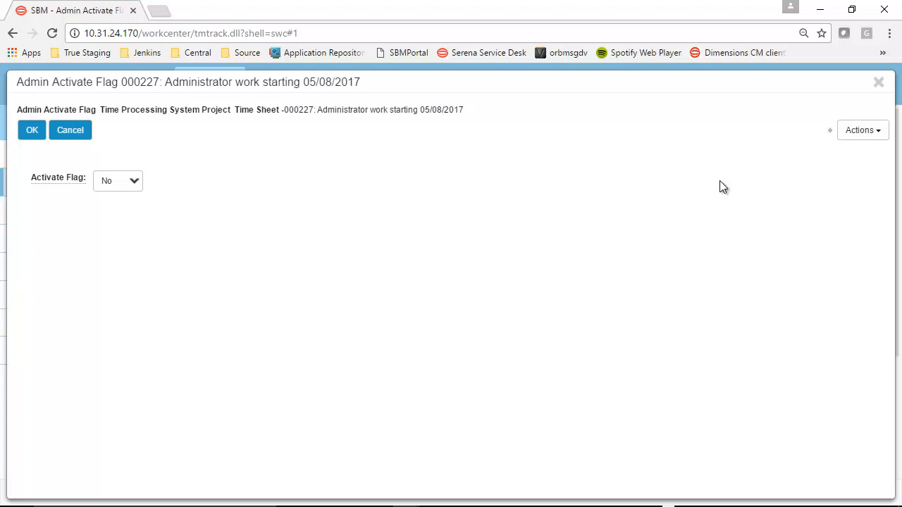
{"action": "left_click", "coordinate": [129, 182]}
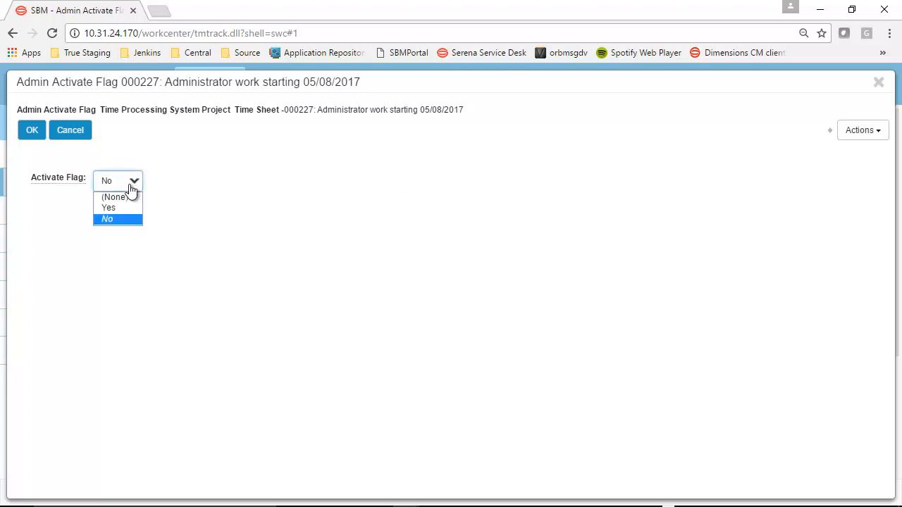
{"action": "left_click", "coordinate": [31, 134]}
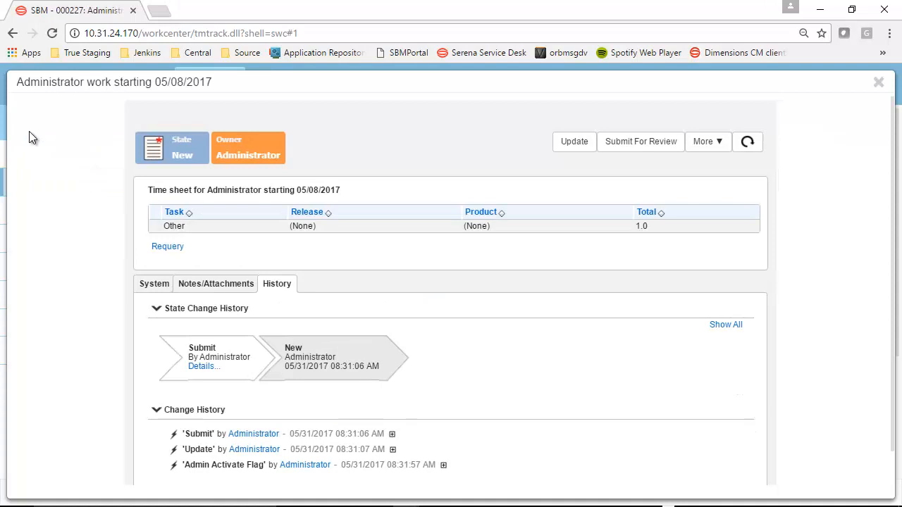
{"action": "left_click", "coordinate": [749, 143]}
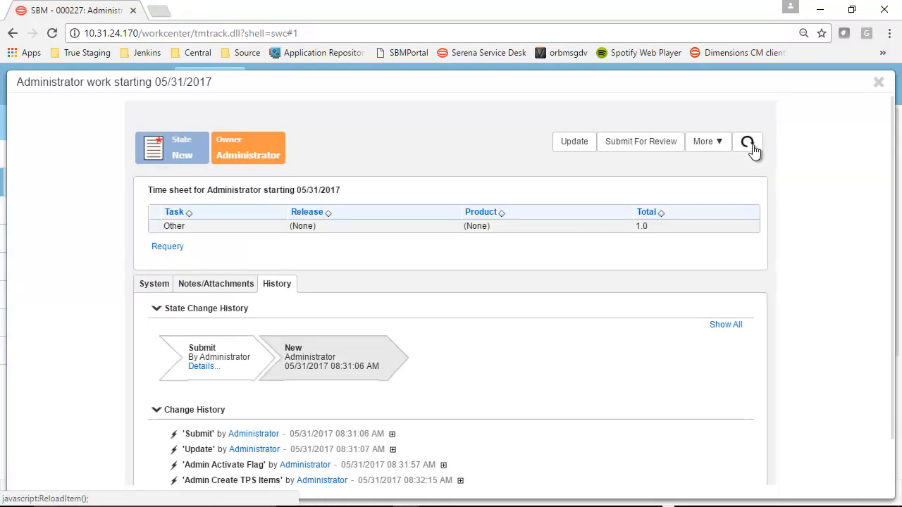
{"action": "scroll", "coordinate": [881, 203], "scroll_direction": "down", "scroll_amount": 2}
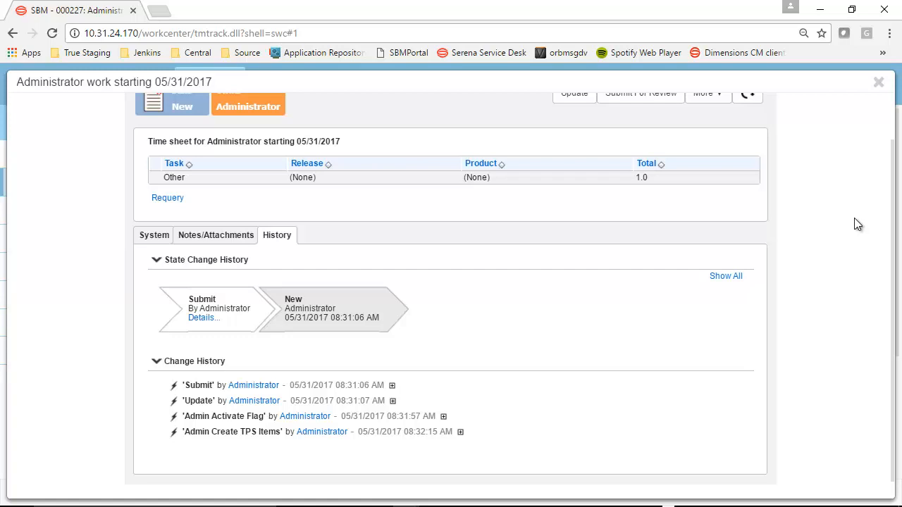
Close the time sheet and browse the built-in reports of the Time Sheet application
{"action": "left_click", "coordinate": [879, 83]}
{"action": "left_click", "coordinate": [14, 351]}
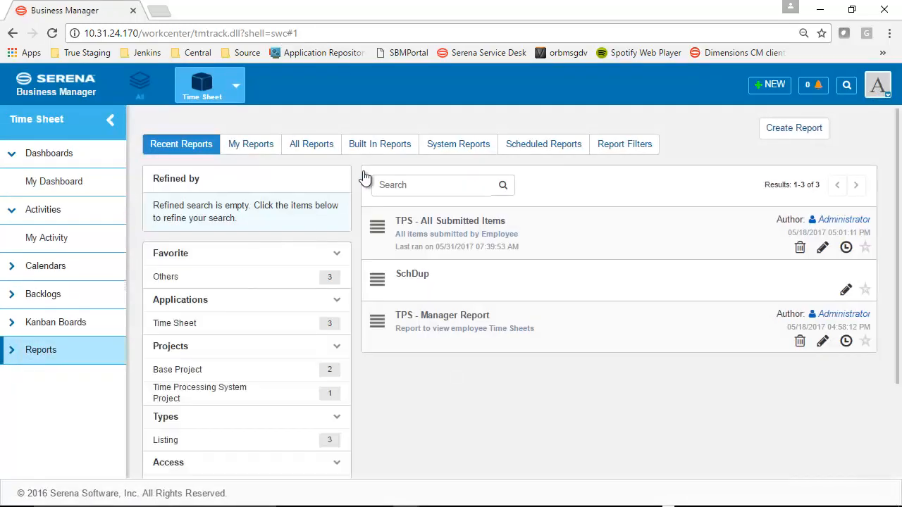
{"action": "left_click", "coordinate": [363, 146]}
{"action": "left_click", "coordinate": [279, 217]}
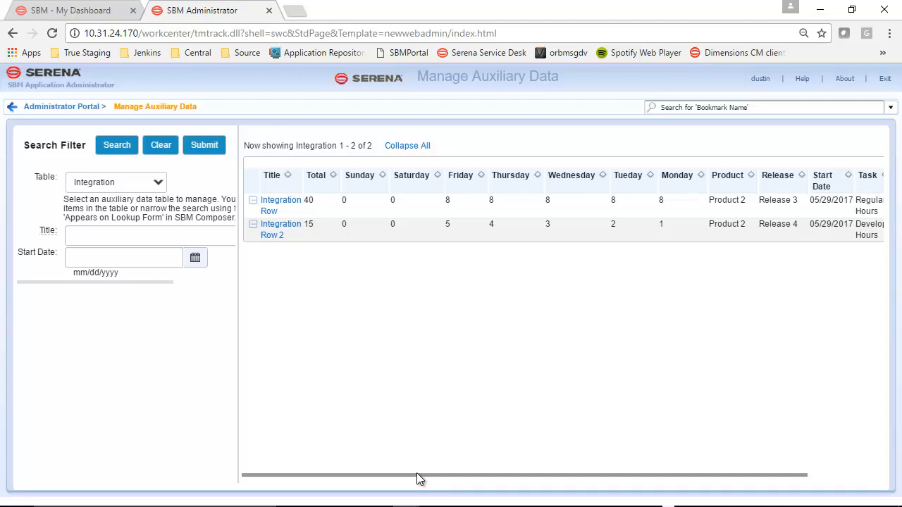
Review all columns of the Integration auxiliary table's rows, including start date, task and employee, and close the administrator page
{"action": "left_click_drag", "start_coordinate": [426, 472], "coordinate": [508, 476]}
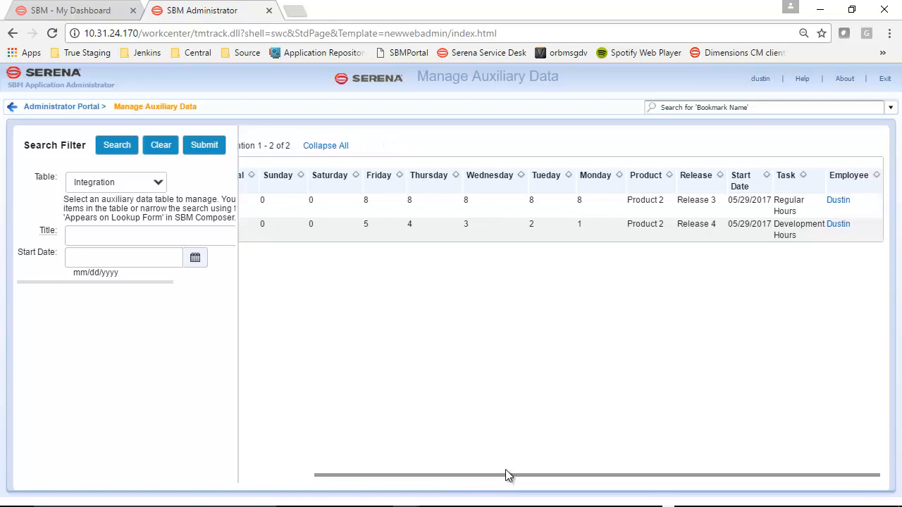
{"action": "left_click_drag", "start_coordinate": [505, 471], "coordinate": [469, 473]}
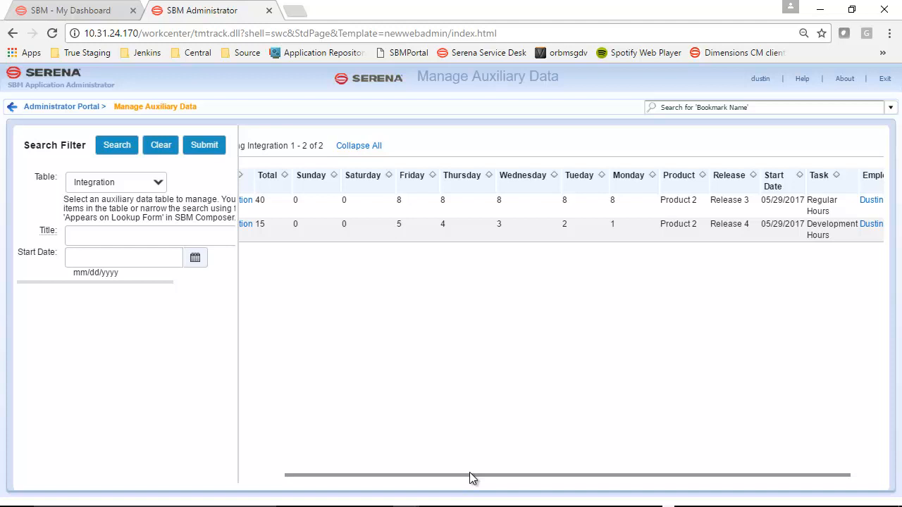
{"action": "key", "text": "ctrl+w"}
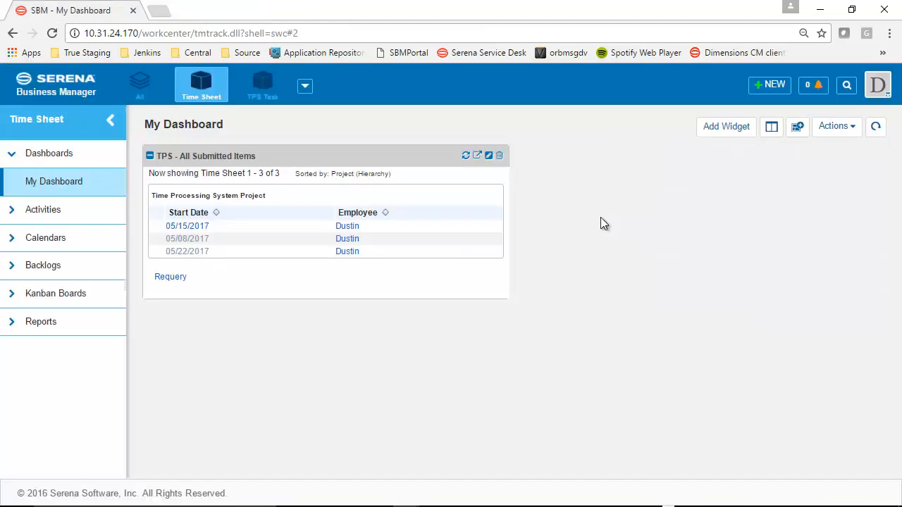
Start a new employee timecard in Time Processing System Project for the week starting 05/29/2017
{"action": "left_click", "coordinate": [768, 88]}
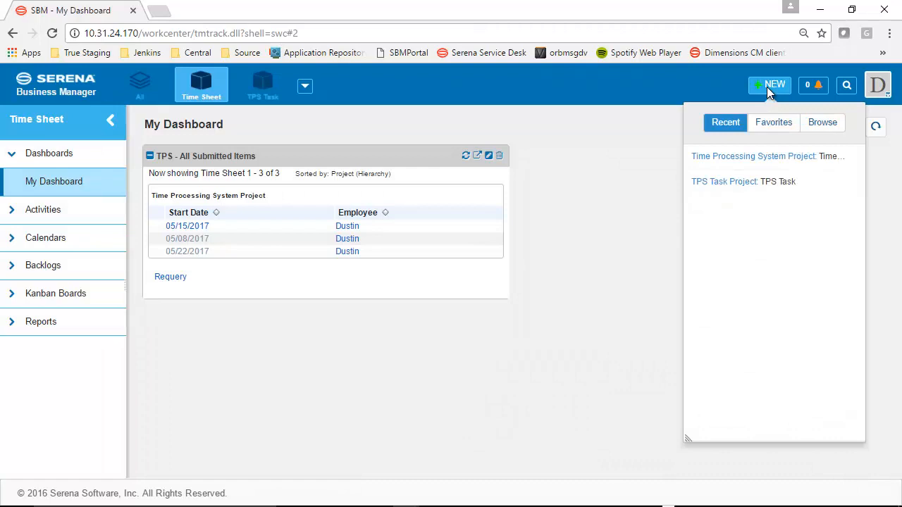
{"action": "left_click", "coordinate": [759, 155]}
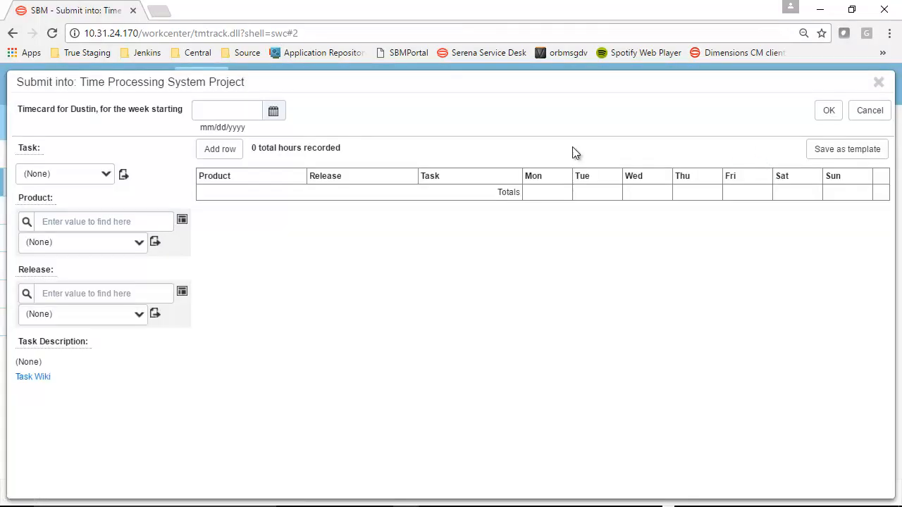
{"action": "left_click", "coordinate": [274, 113]}
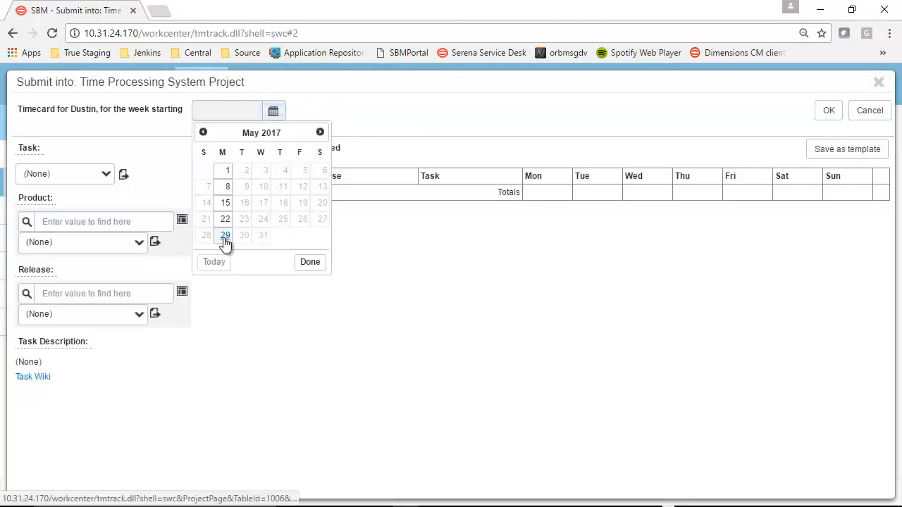
{"action": "left_click", "coordinate": [225, 234]}
Add a row for the task Other with 1 hour on Monday and submit the 05/29/2017 timecard
{"action": "left_click", "coordinate": [82, 173]}
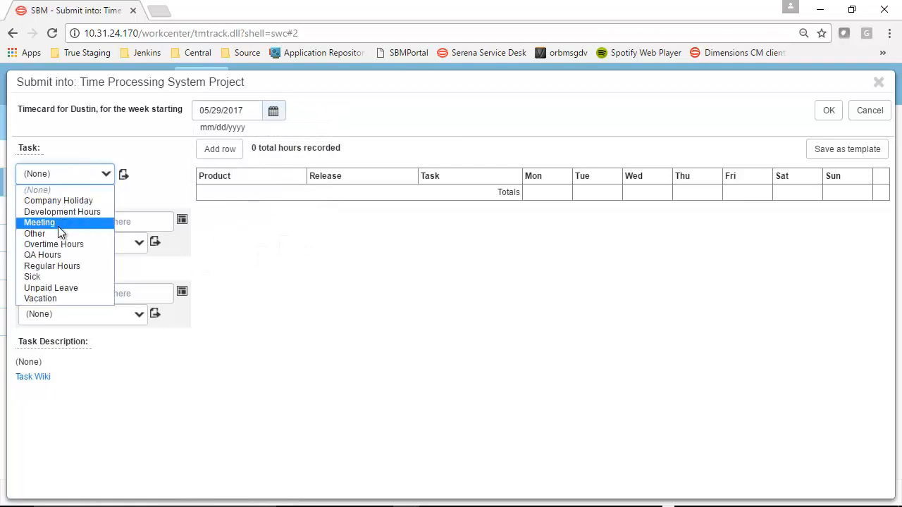
{"action": "left_click", "coordinate": [60, 234]}
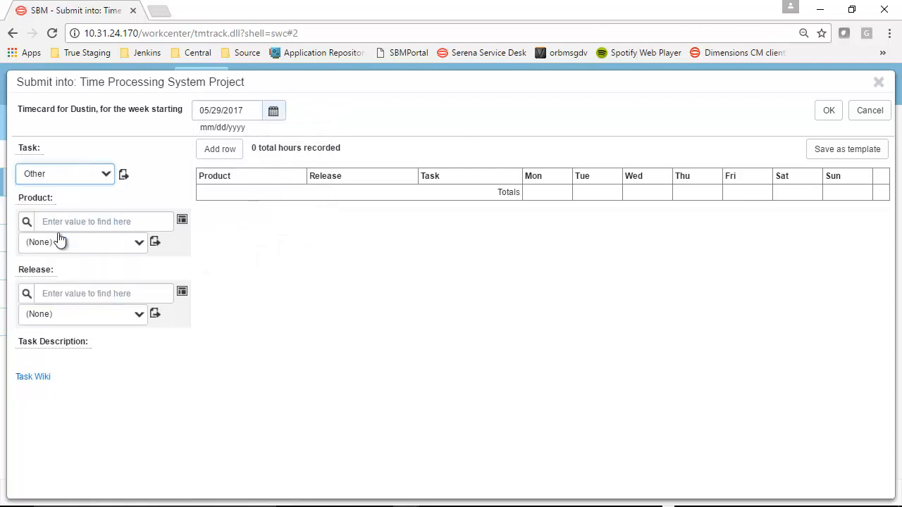
{"action": "left_click", "coordinate": [228, 158]}
{"action": "left_click", "coordinate": [536, 199]}
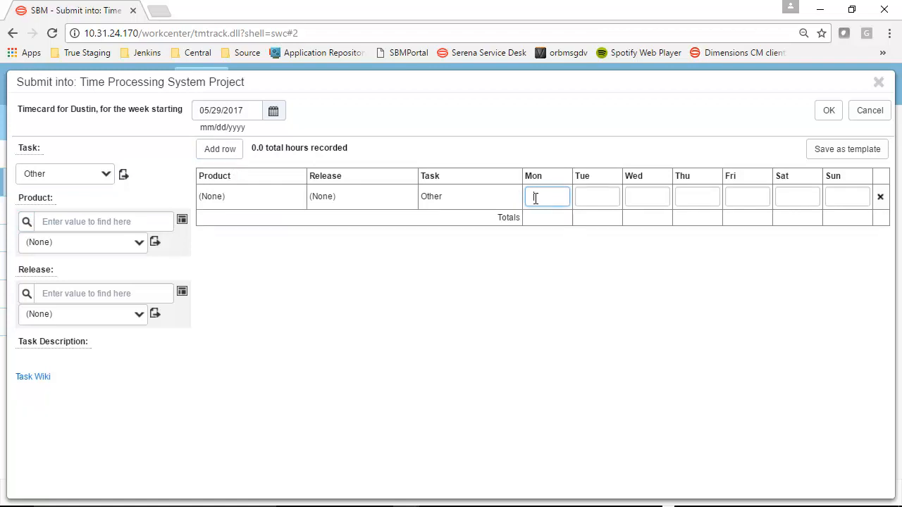
{"action": "type", "text": "1"}
{"action": "left_click", "coordinate": [833, 111]}
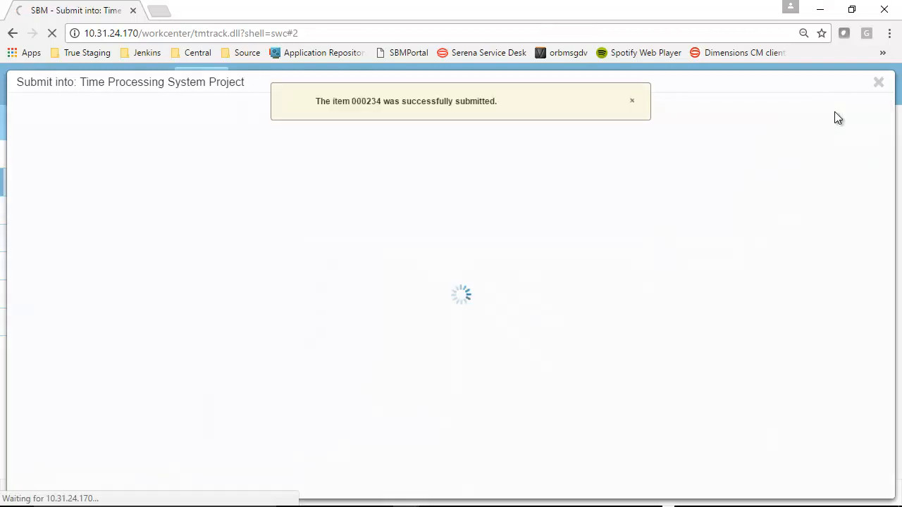
Run the Integration transition on the 05/29/2017 time sheet and reload the item
{"action": "left_click", "coordinate": [706, 141]}
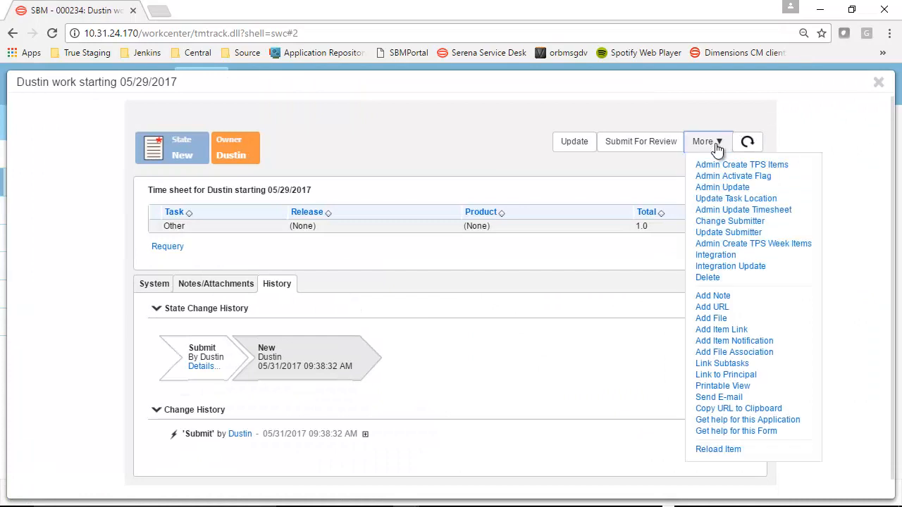
{"action": "left_click", "coordinate": [715, 255]}
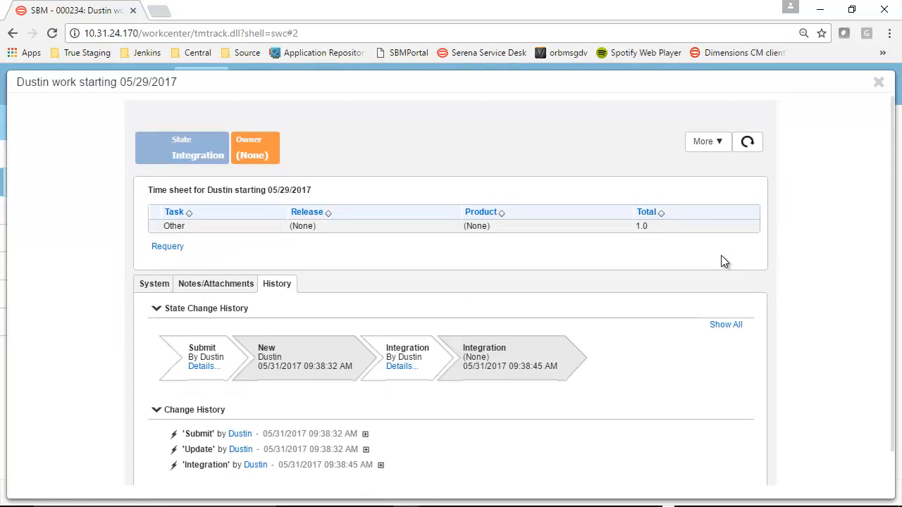
{"action": "left_click", "coordinate": [753, 141]}
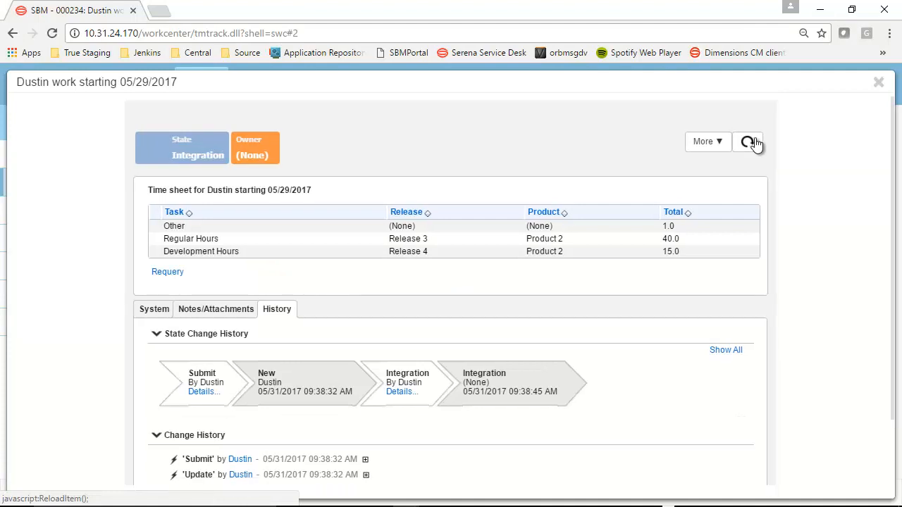